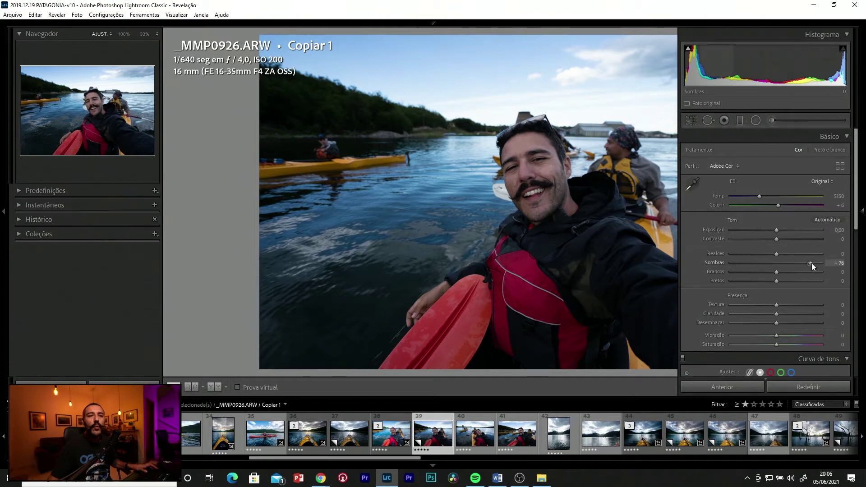
Lower Highlights to −83 and nudge Contrast up to +7.
left_click(743, 253)
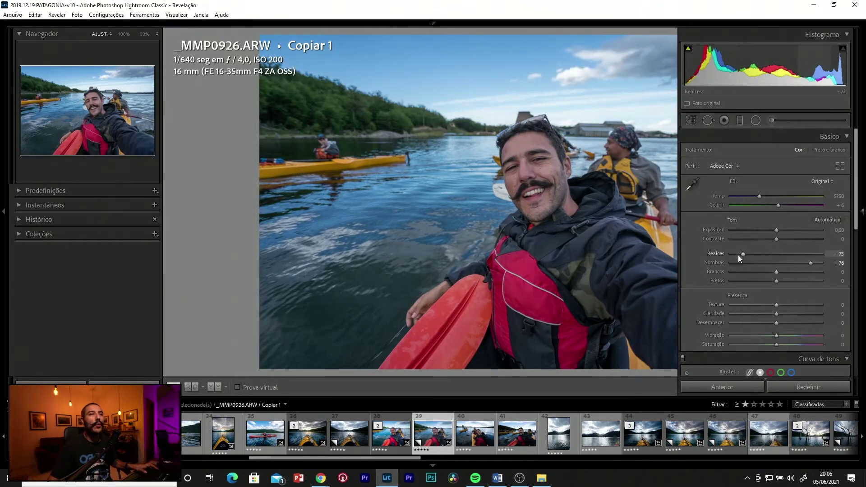
left_click(738, 254)
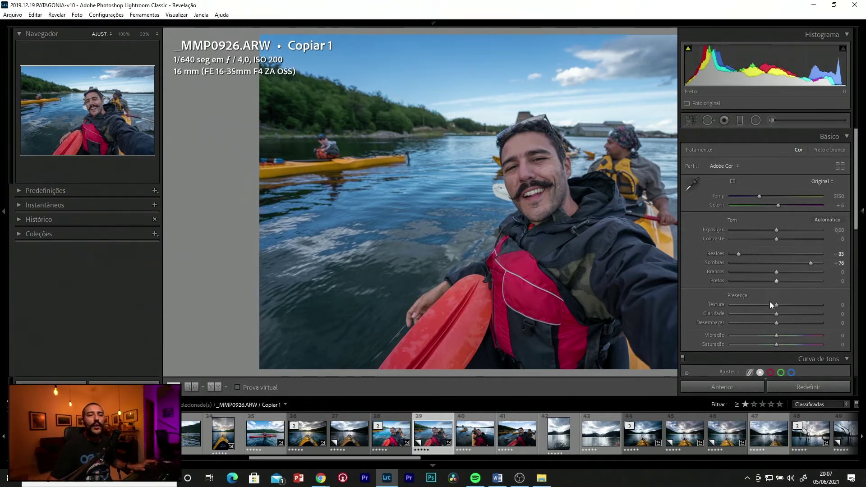
left_click_drag(776, 239, 779, 241)
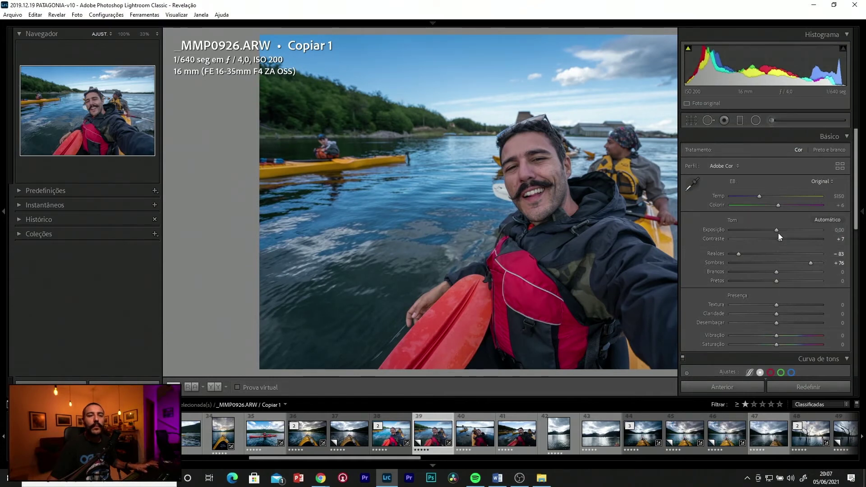
Set Contrast to +9, Vibrance to +30 and brighten Whites to +13.
left_click_drag(780, 239, 782, 239)
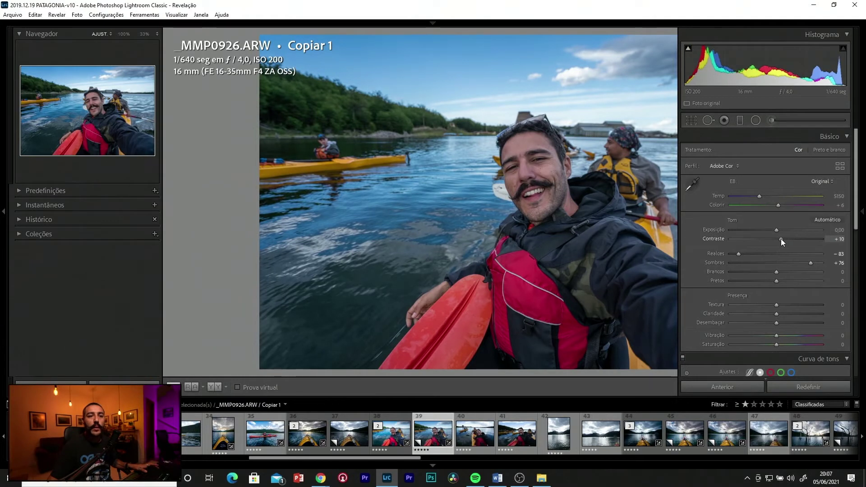
left_click_drag(781, 239, 780, 239)
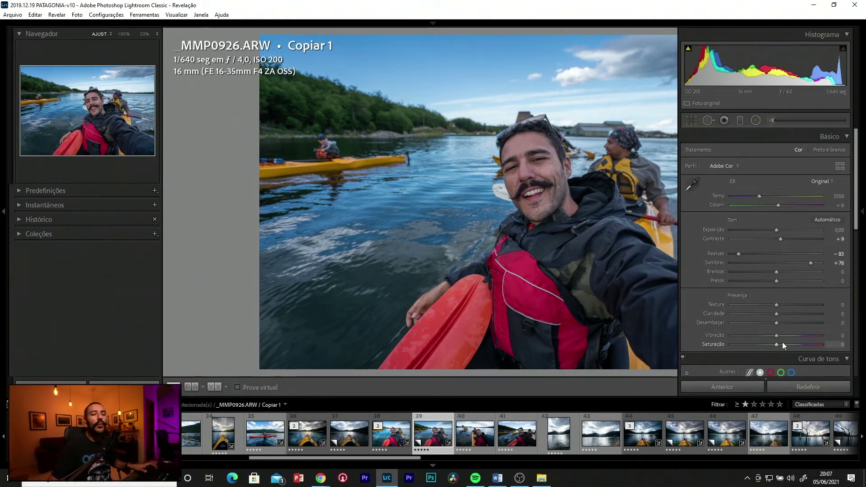
left_click_drag(788, 336, 778, 343)
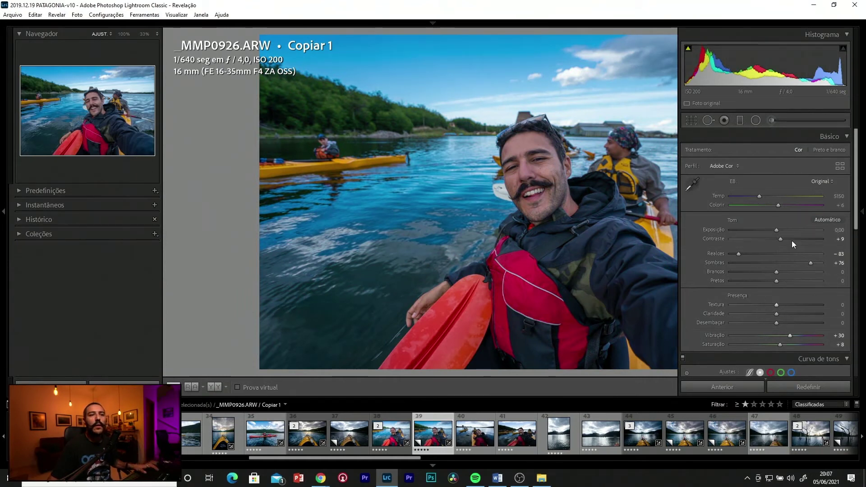
left_click_drag(776, 271, 784, 273)
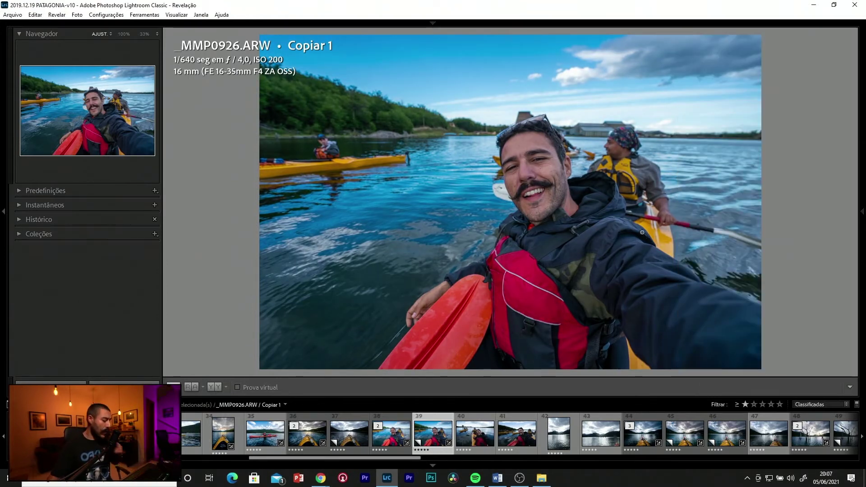
Draw a graduated filter diagonally across the upper-right sky.
key("m")
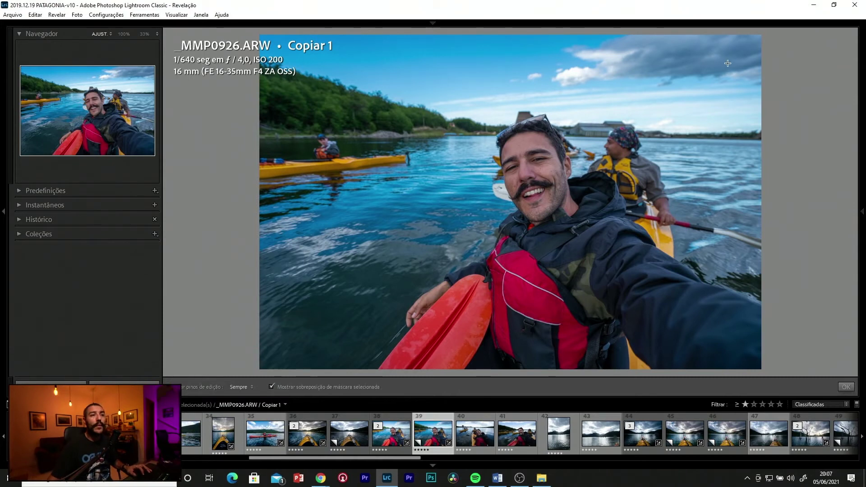
left_click(846, 386)
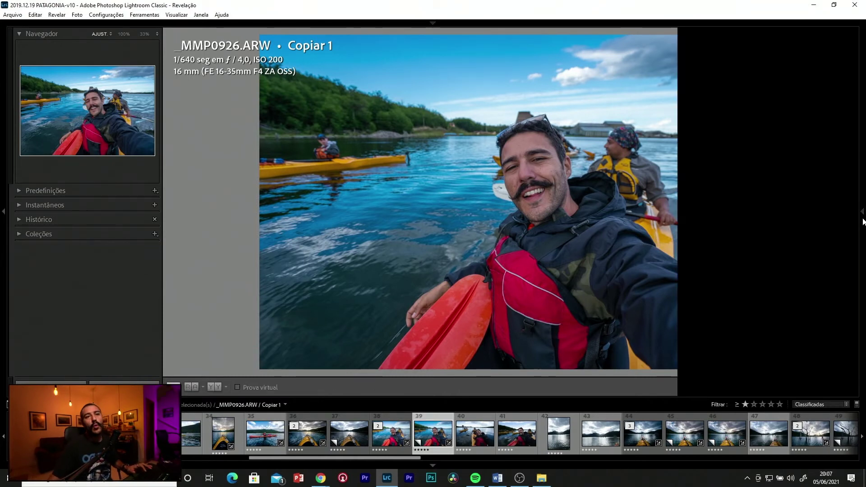
left_click(739, 120)
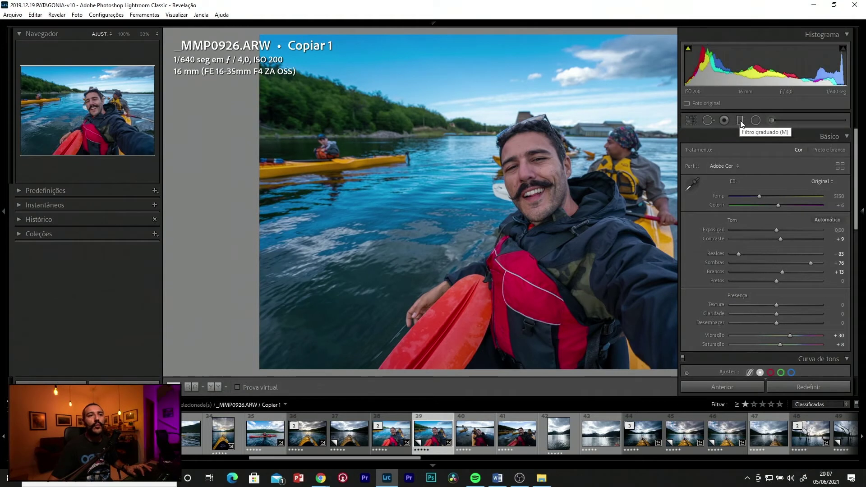
mouse_move(707, 66)
left_mouse_down()
mouse_move(598, 258)
mouse_move(861, 229)
left_mouse_up()
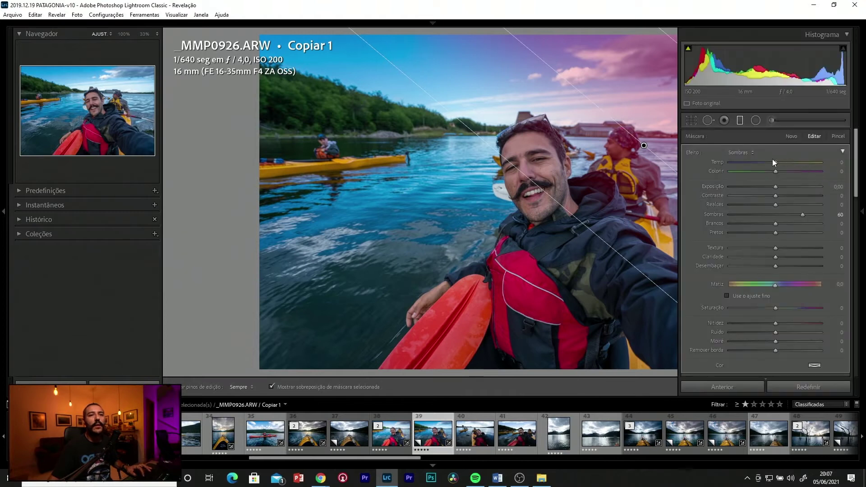
Give the sky filter Temp +28, Highlights −62 and Shadows +11.
left_click(741, 153)
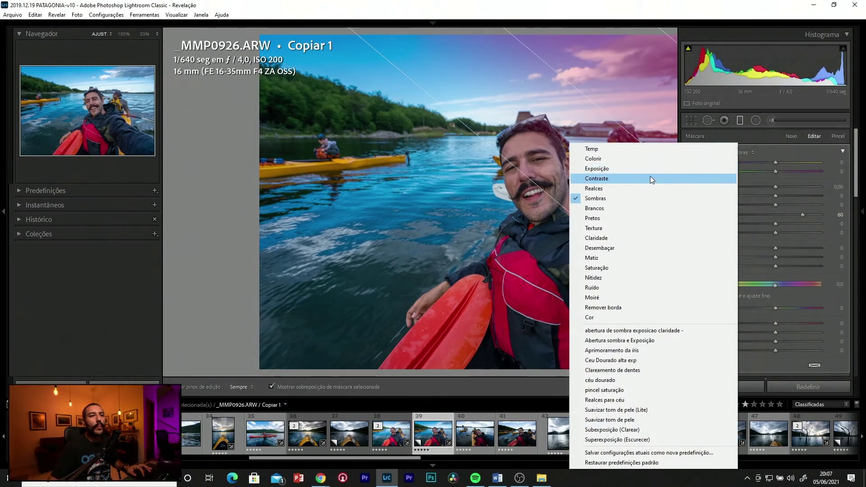
left_click(640, 150)
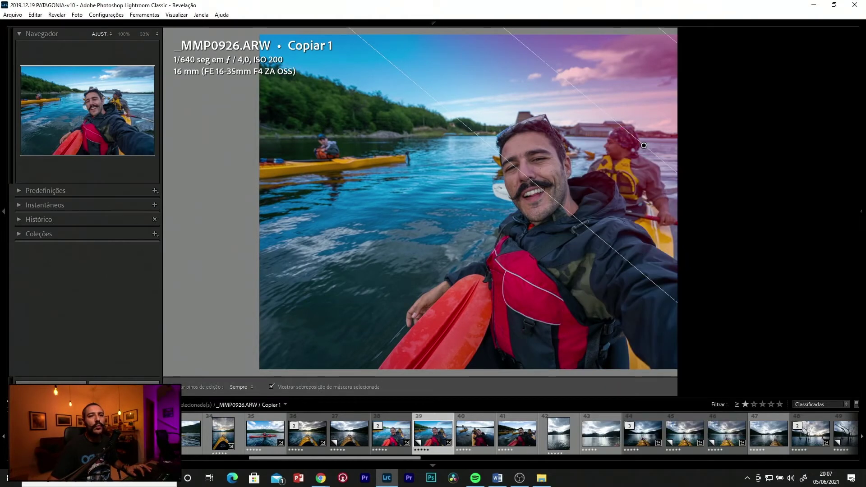
left_click_drag(784, 164, 790, 162)
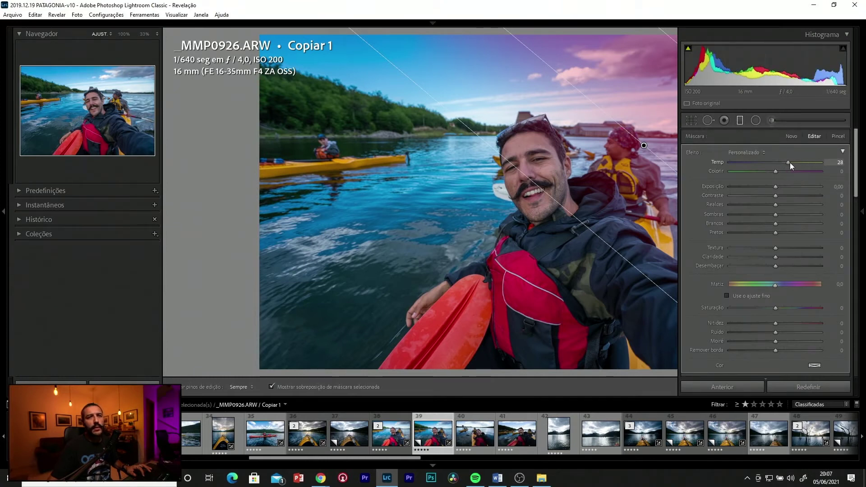
left_click_drag(751, 204, 780, 214)
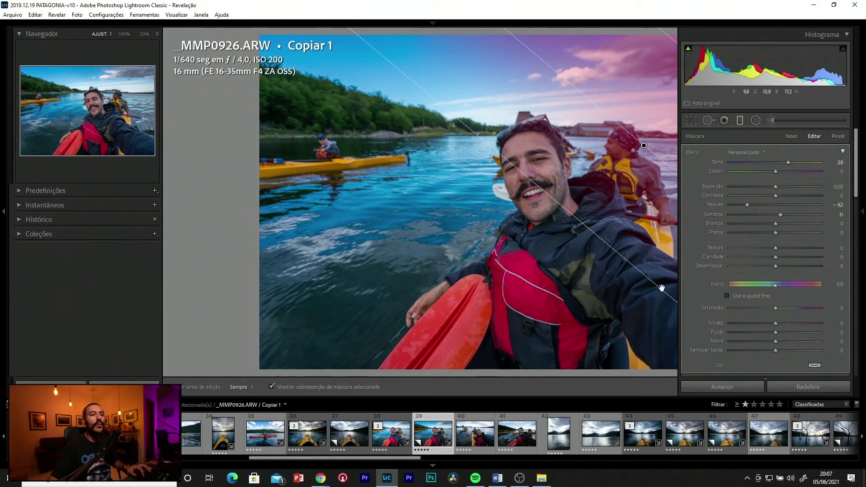
Preview the filtered sky full-size with the red mask overlay turned off.
key("F8")
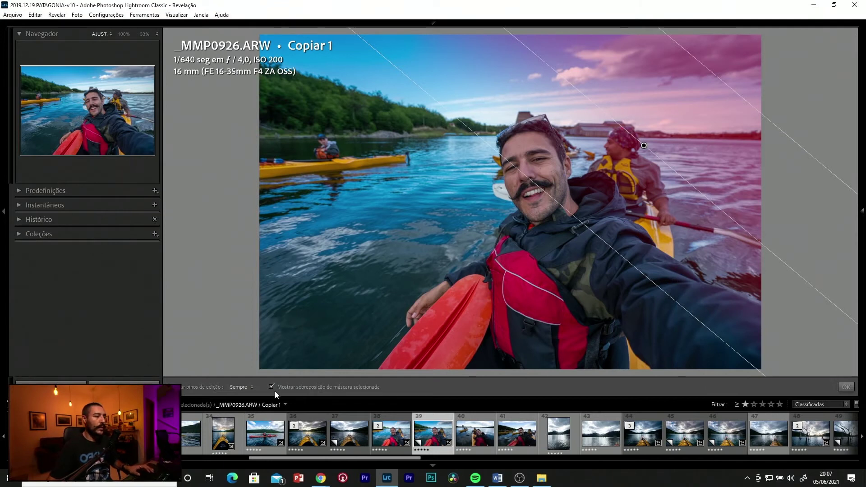
left_click(272, 387)
left_click(272, 387)
key("F8")
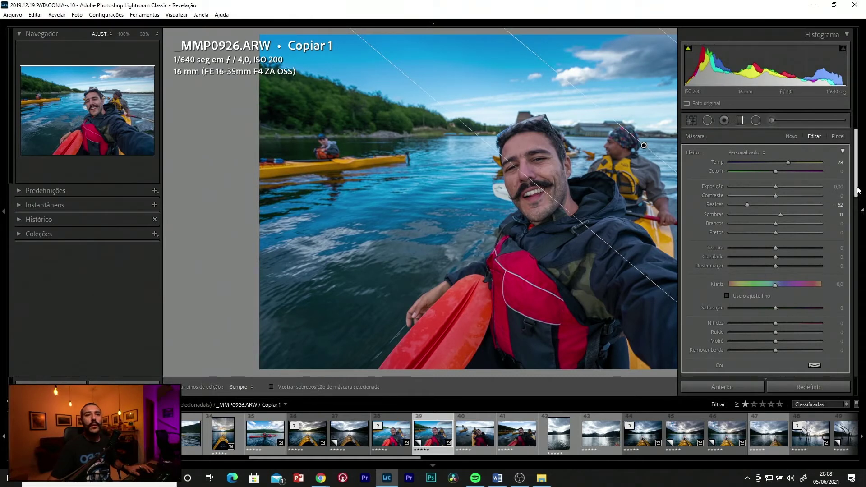
Toggle the sky filter off and on to compare, leaving it applied.
scroll(772, 260, "down", 4)
left_click(688, 316)
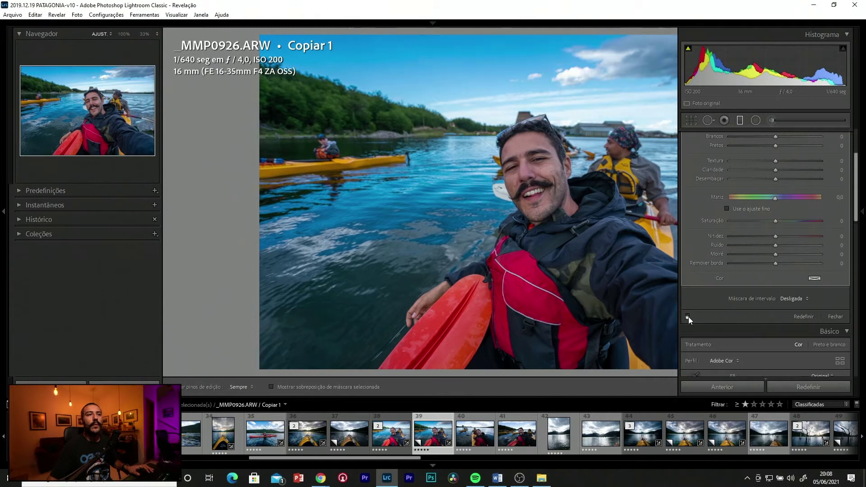
left_click(686, 317)
left_click(687, 316)
left_click(688, 316)
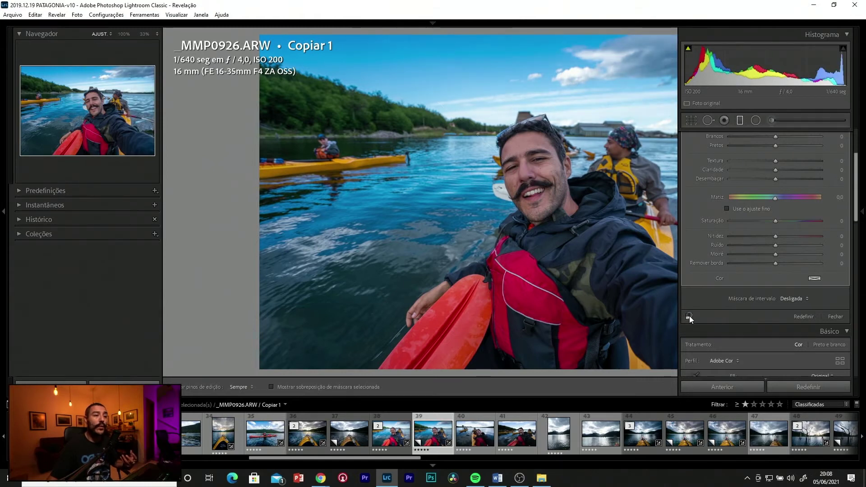
left_click(688, 316)
left_click(687, 317)
Hide the panels and tool options and close the graduated filter.
key("F8")
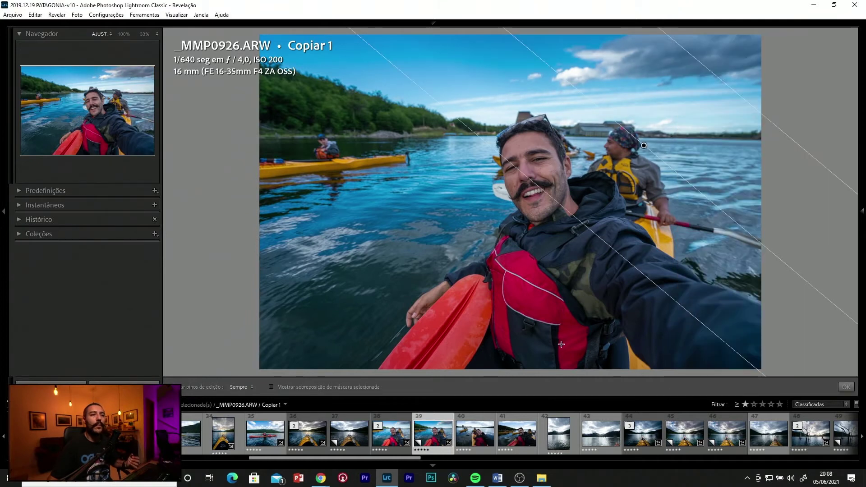
key("t")
key("m")
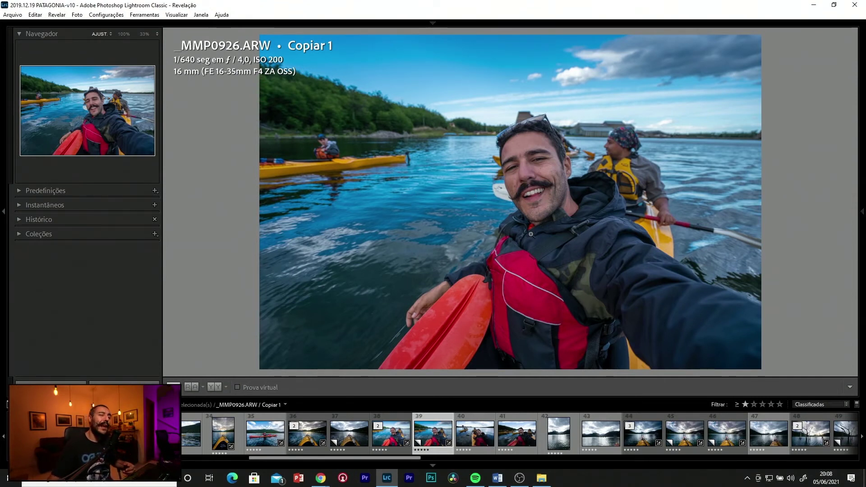
Zoom to 100% and pan over the face and mouth, then fit the photo.
left_click(563, 175)
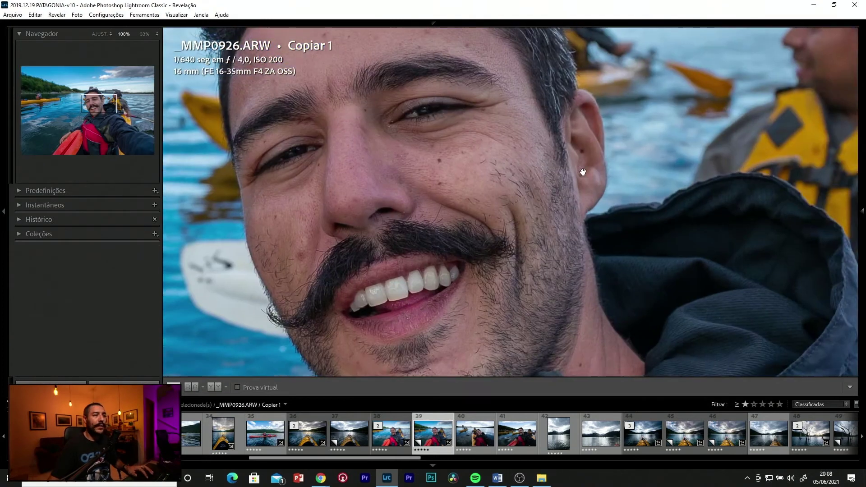
left_click_drag(587, 176, 582, 227)
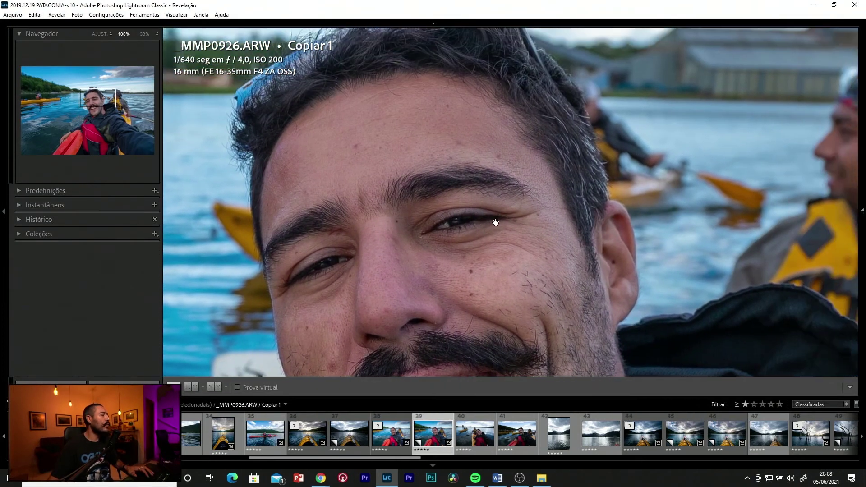
mouse_move(561, 195)
left_mouse_down()
mouse_move(504, 187)
mouse_move(505, 229)
left_mouse_up()
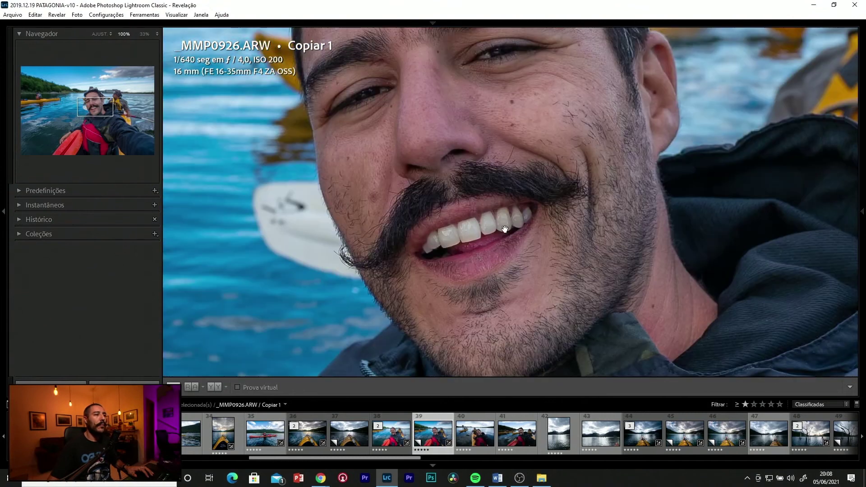
left_click(515, 233)
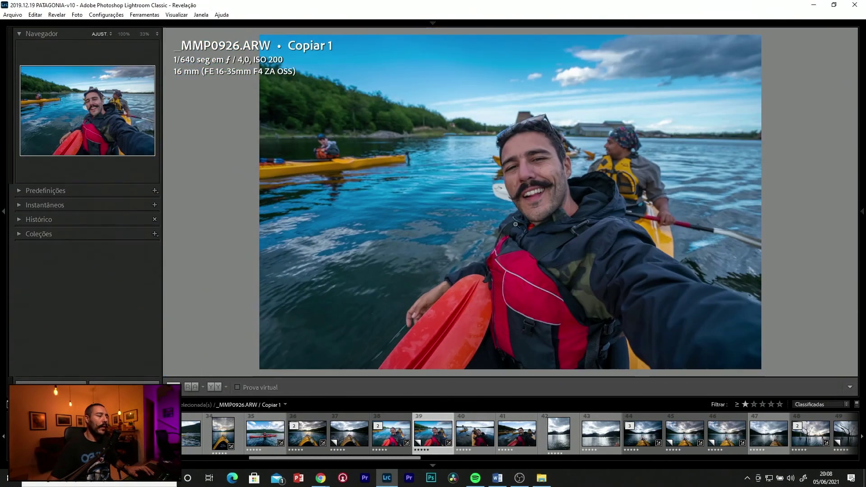
Load an adjustment brush with the 'Suavizar tom de pele (Lite)' preset.
key("k")
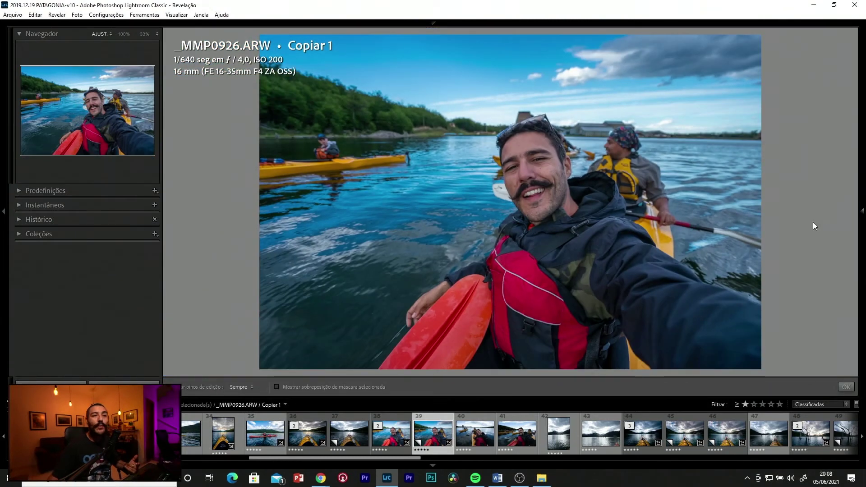
left_click(744, 152)
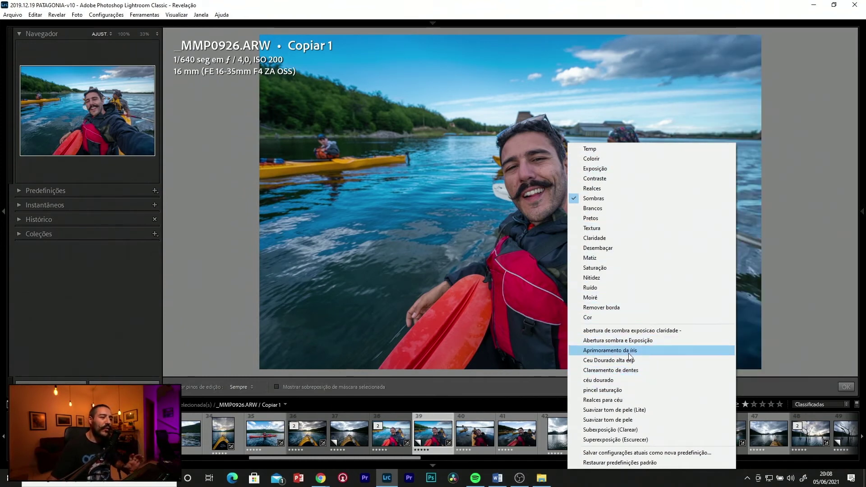
left_click(613, 409)
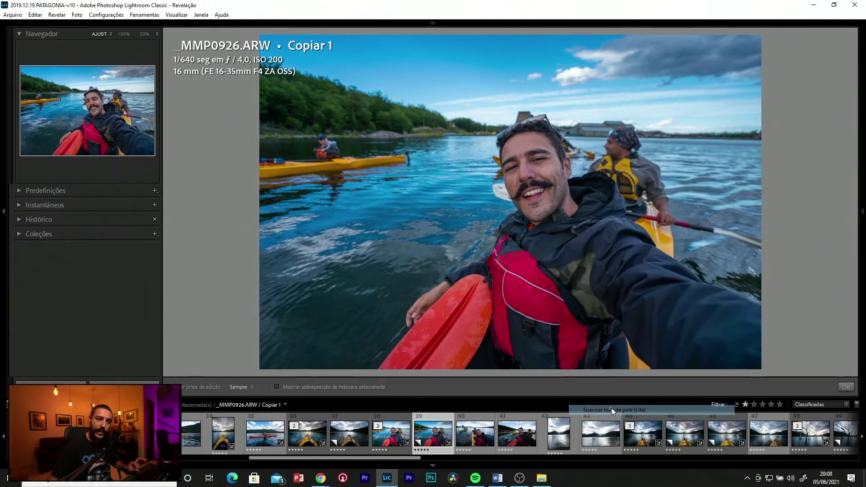
scroll(549, 187, "down", 2)
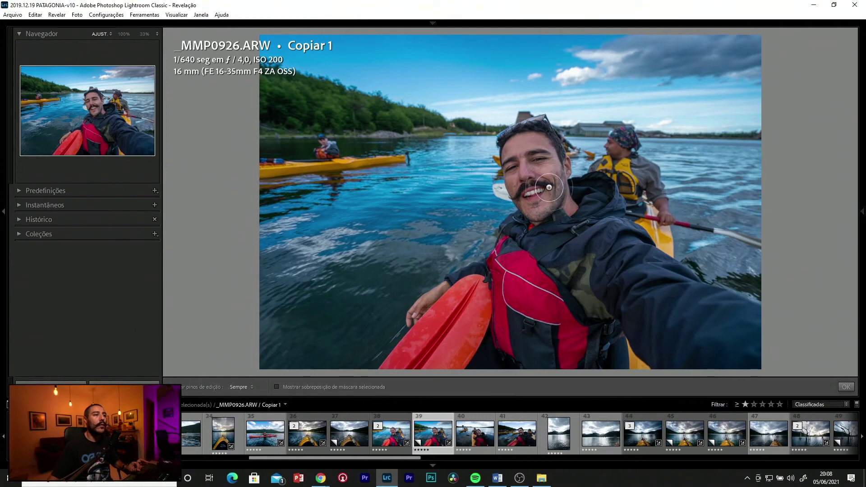
Paint skin softening over the forehead, cheek and chin with the mask overlay shown, then confirm.
key("h")
left_click_drag(525, 141, 535, 143)
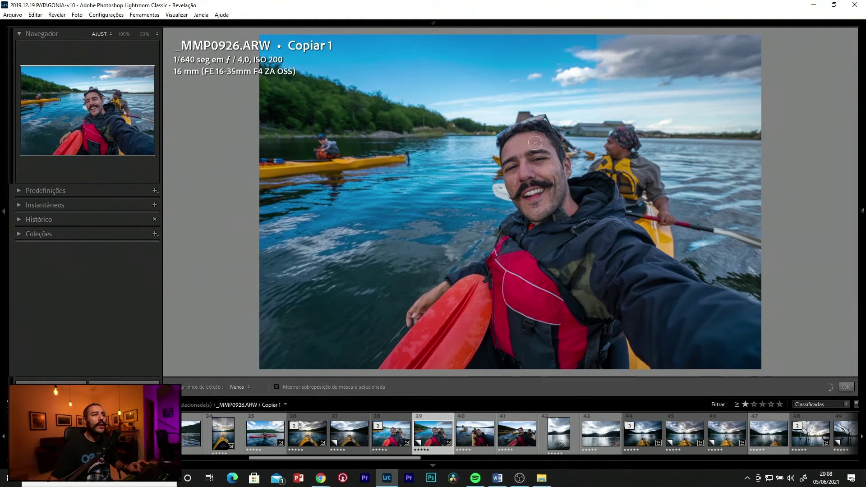
key("h")
left_click(277, 386)
key("h")
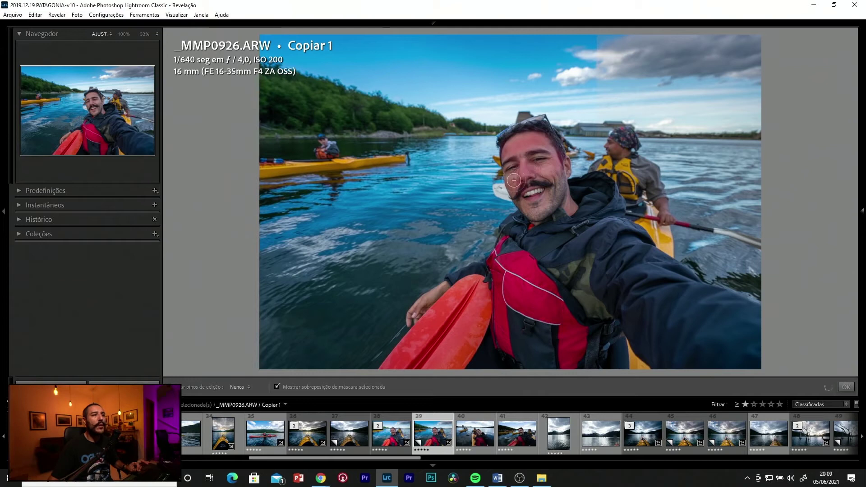
mouse_move(554, 175)
left_mouse_down()
mouse_move(554, 194)
mouse_move(537, 213)
mouse_move(524, 206)
mouse_move(545, 169)
mouse_move(532, 150)
mouse_move(508, 163)
left_mouse_up()
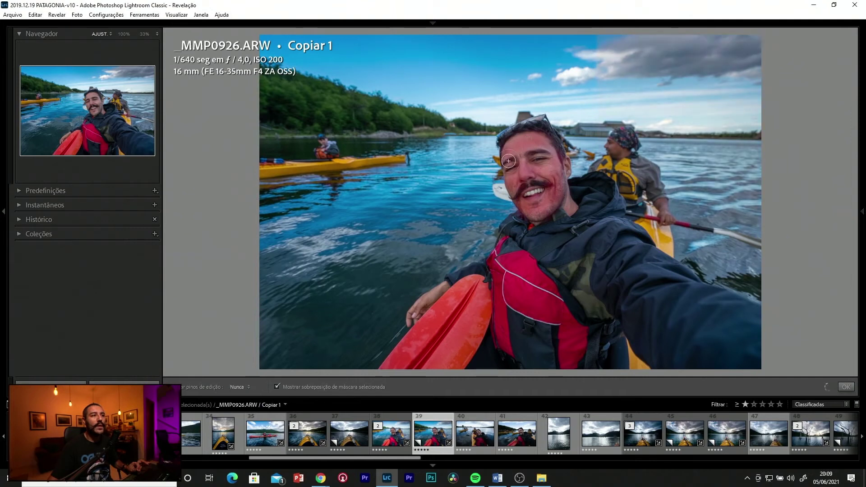
key("h")
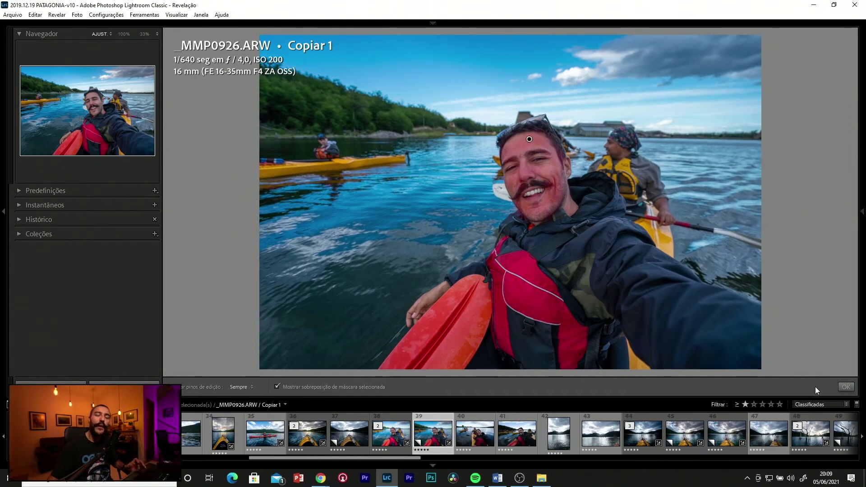
left_click(850, 387)
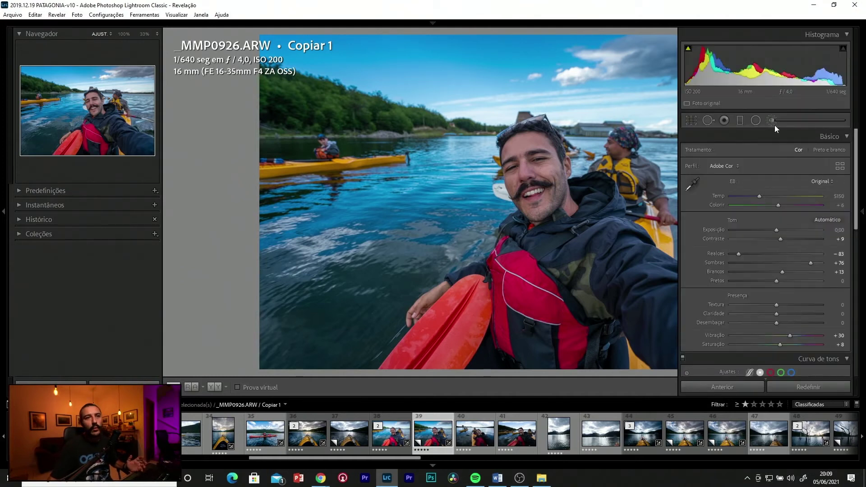
Start a new adjustment brush with the Teeth Whitening effect preset.
left_click(772, 120)
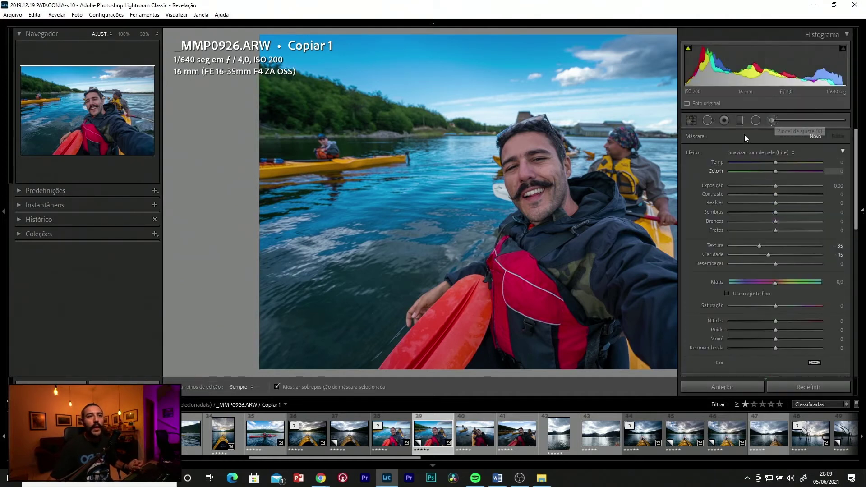
left_click(748, 153)
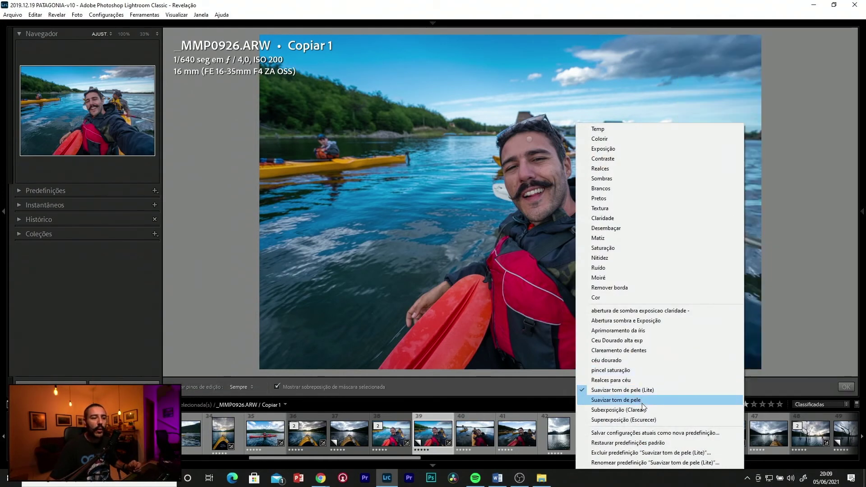
left_click(642, 351)
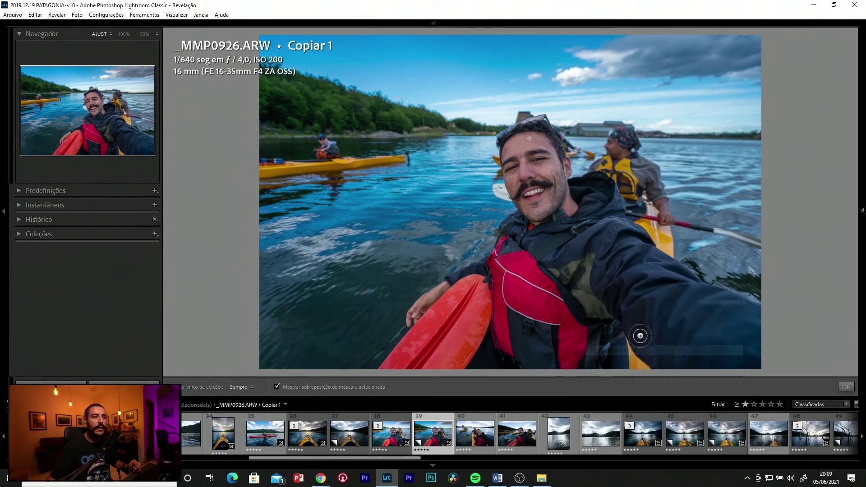
Paint whitening over both sides of the teeth at 100%, confirm, and zoom back out.
left_click(124, 33)
key("h")
left_click_drag(510, 220, 520, 216)
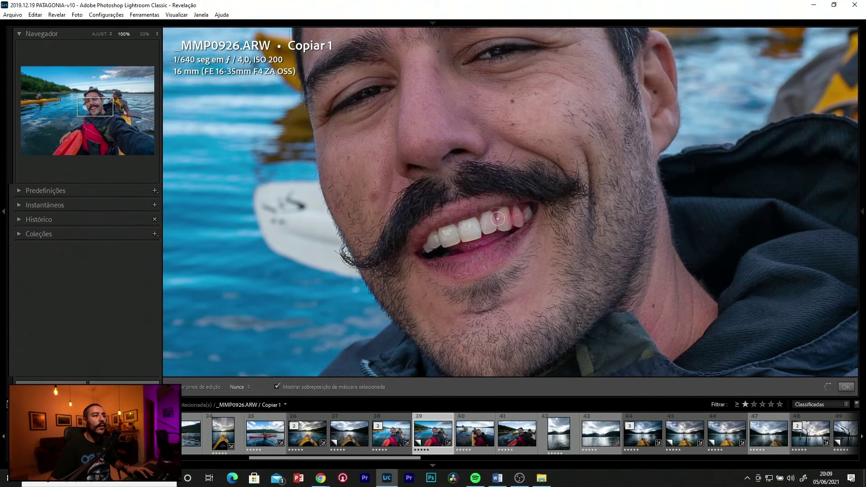
left_click_drag(435, 241, 451, 234)
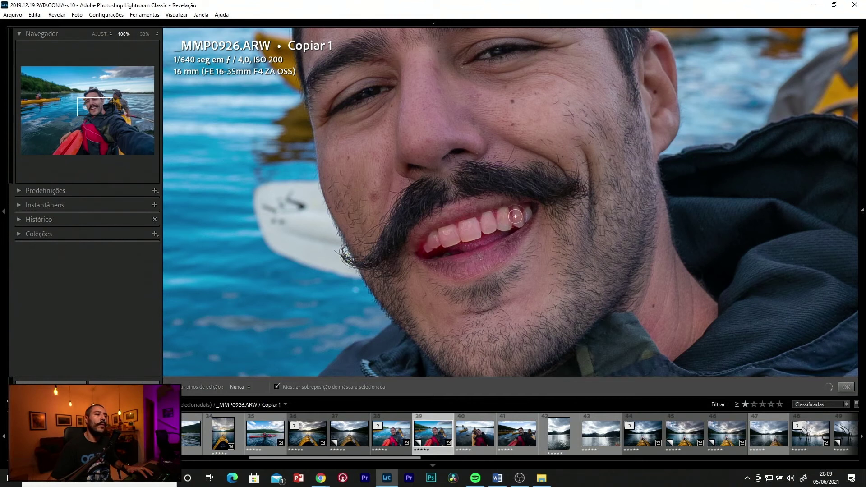
key("h")
left_click(848, 387)
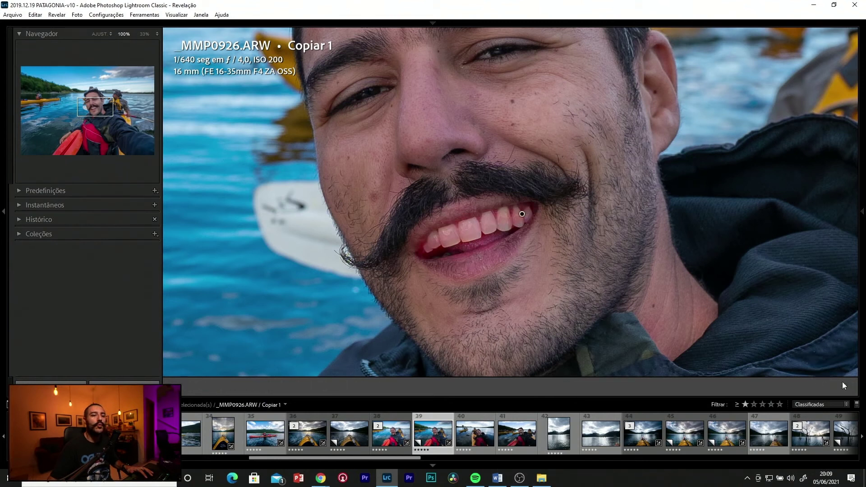
left_click(493, 247)
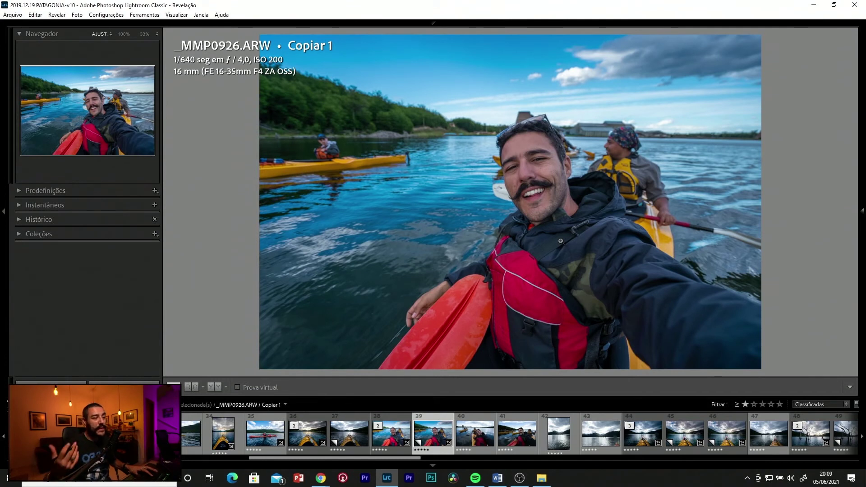
key("y")
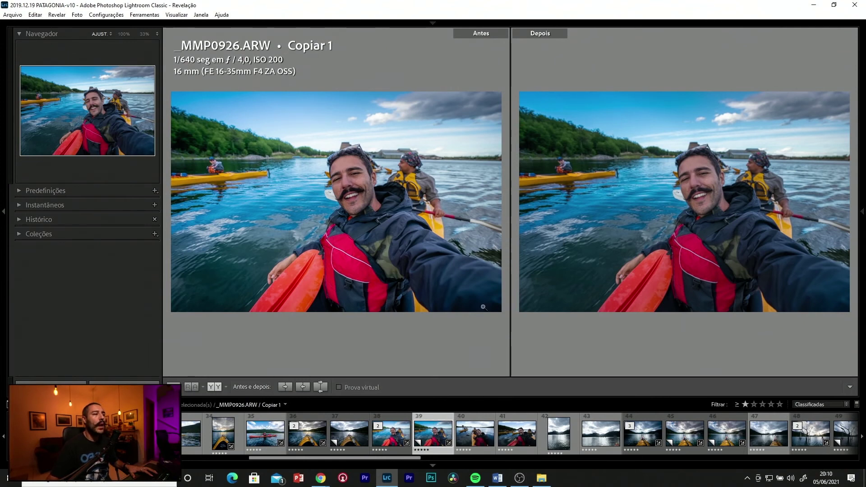
key("y")
left_click(859, 212)
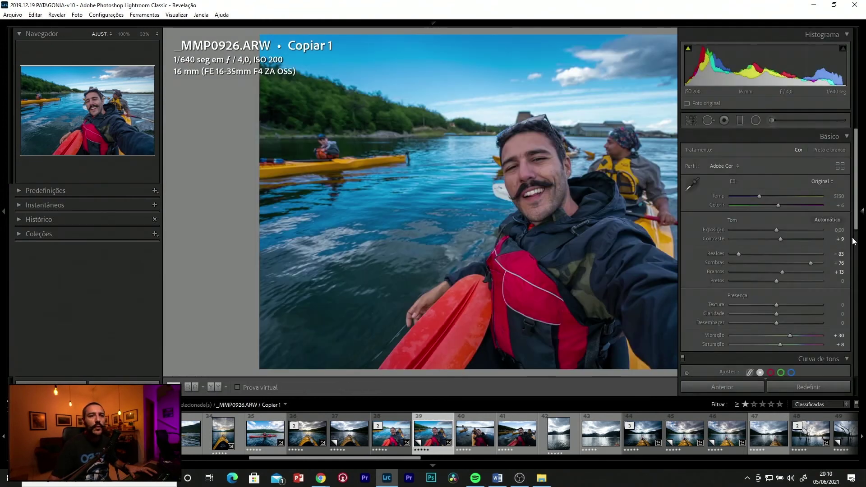
left_click(808, 387)
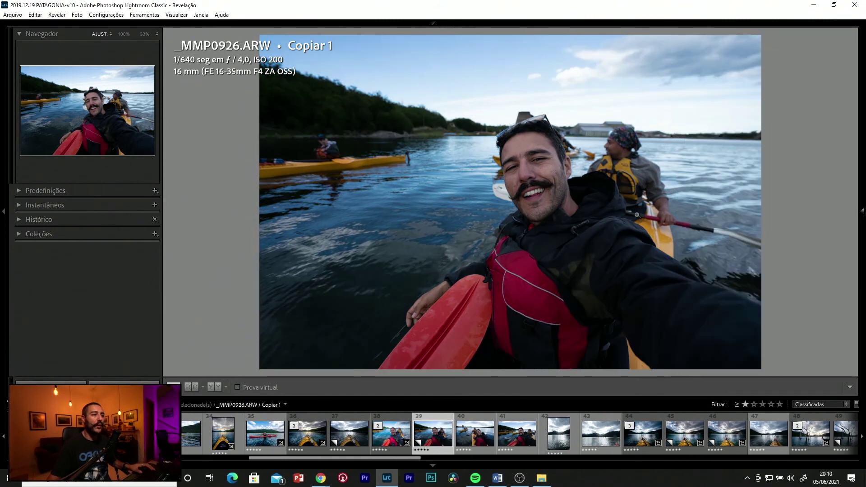
key("ctrl+z")
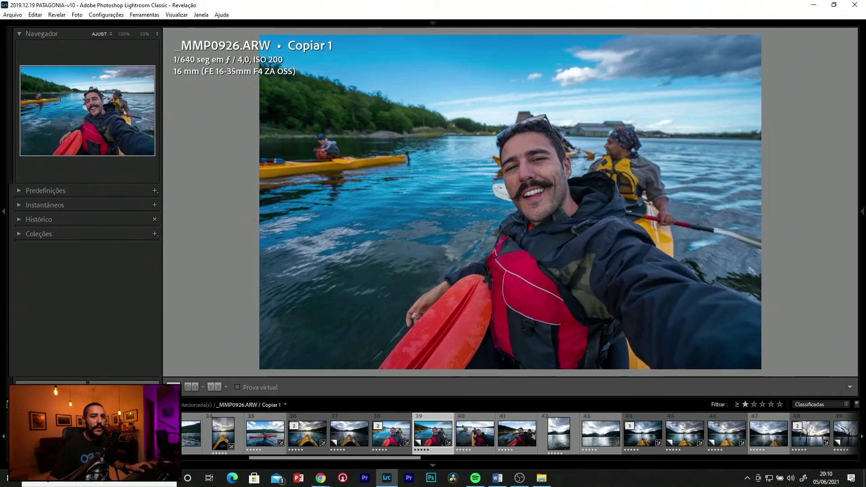
left_click(808, 387)
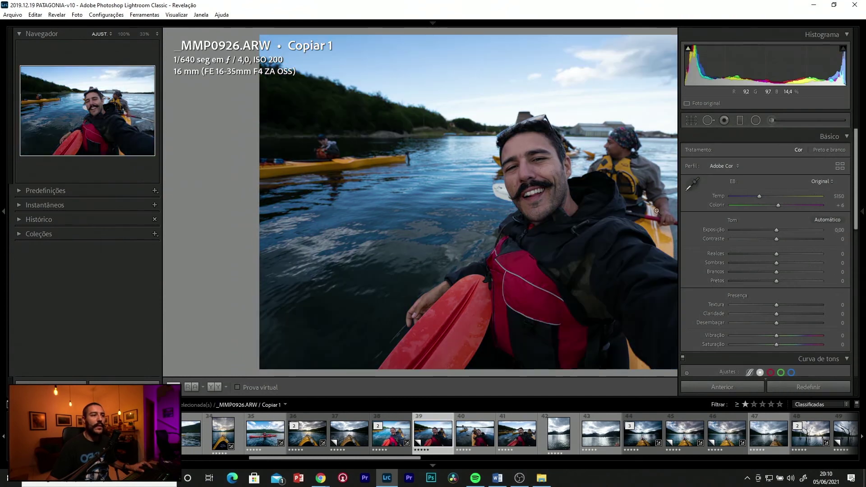
key("ctrl+z")
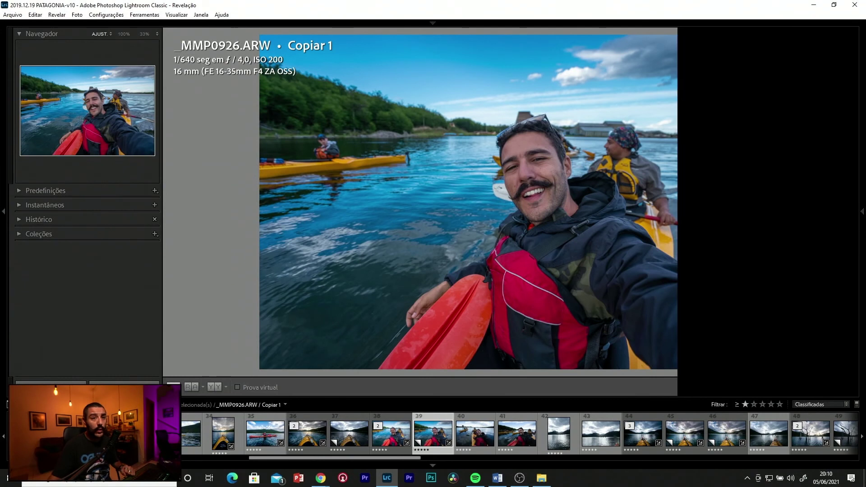
Set sharpening Masking to 76 and Amount to 105 in the Detail panel.
scroll(842, 270, "down", 5)
scroll(840, 313, "down", 5)
scroll(840, 313, "down", 2)
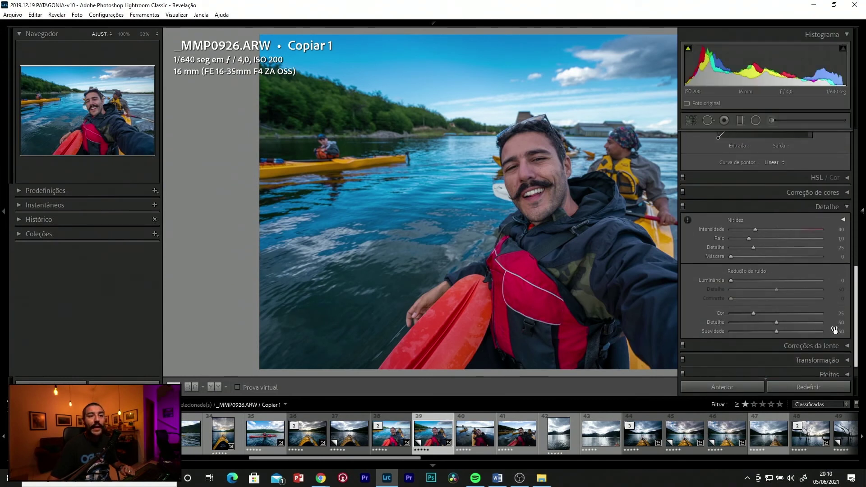
key("alt")
left_click_drag(737, 256, 805, 258)
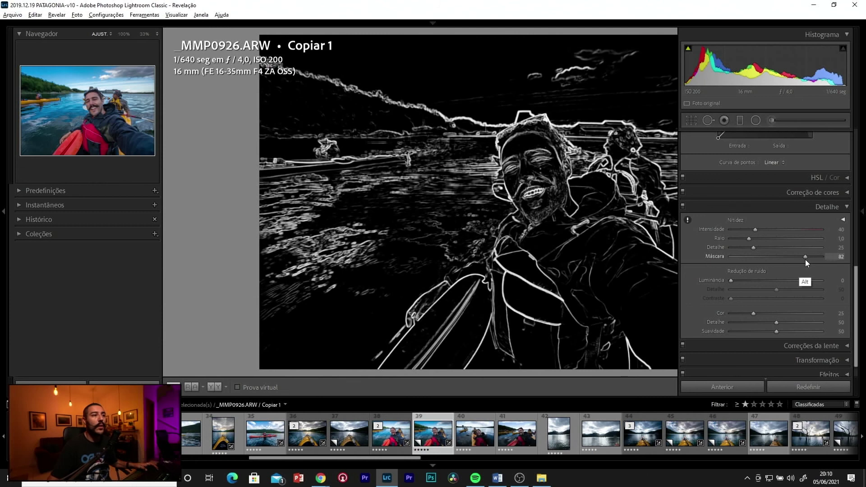
left_click_drag(804, 258, 800, 261)
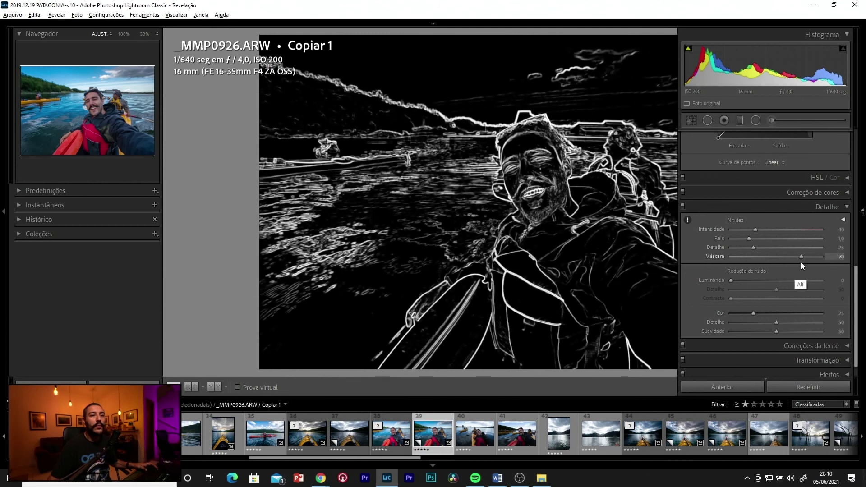
left_click(794, 230)
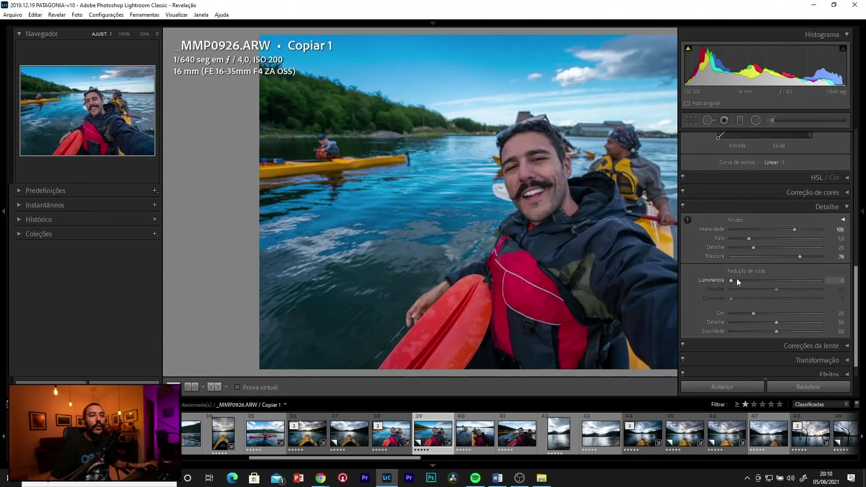
Set luminance noise reduction to 6 and the post-crop vignette Amount to −16.
left_click_drag(735, 280, 736, 280)
left_click_drag(856, 325, 856, 336)
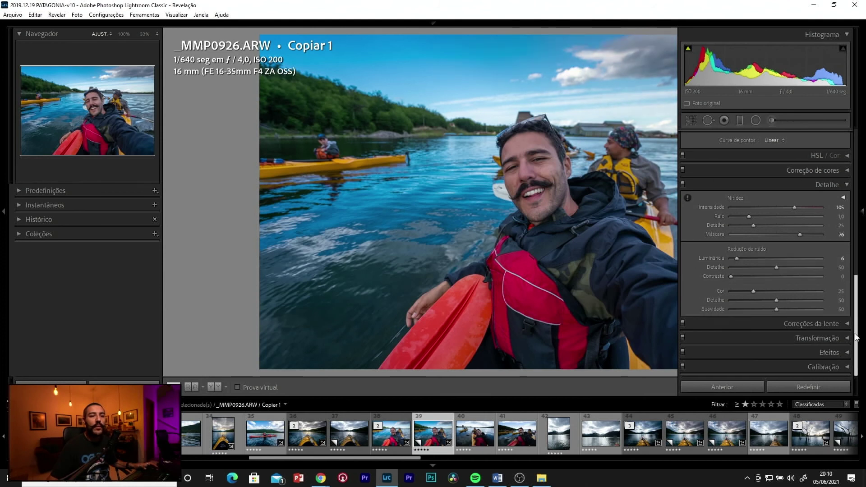
left_click(847, 354)
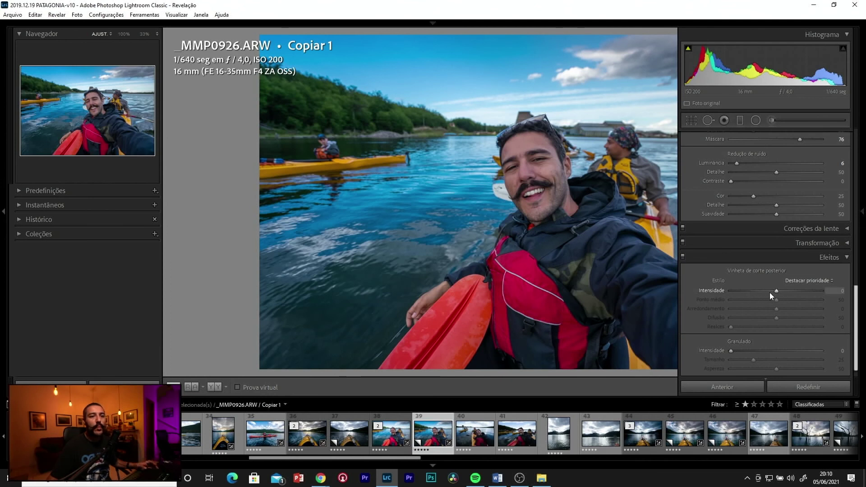
left_click_drag(748, 291, 771, 291)
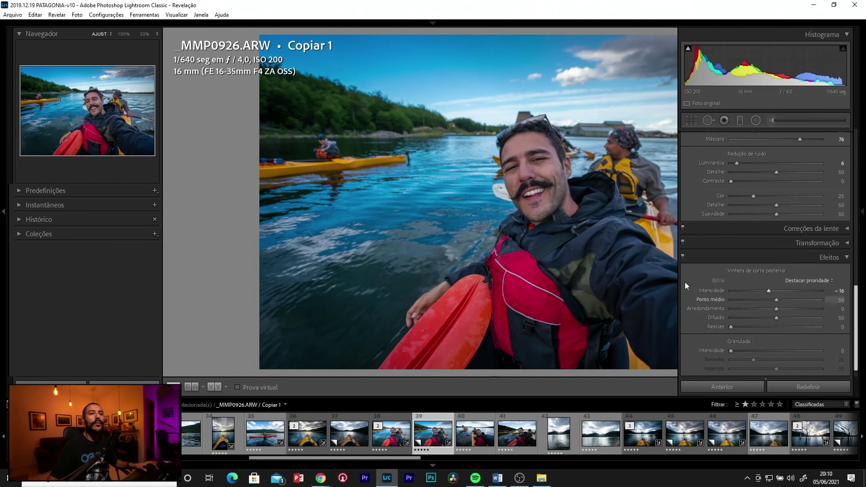
key("F8")
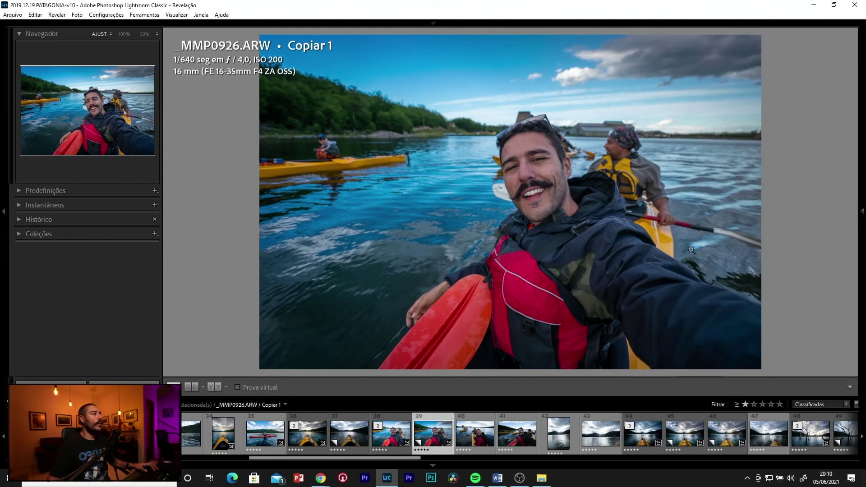